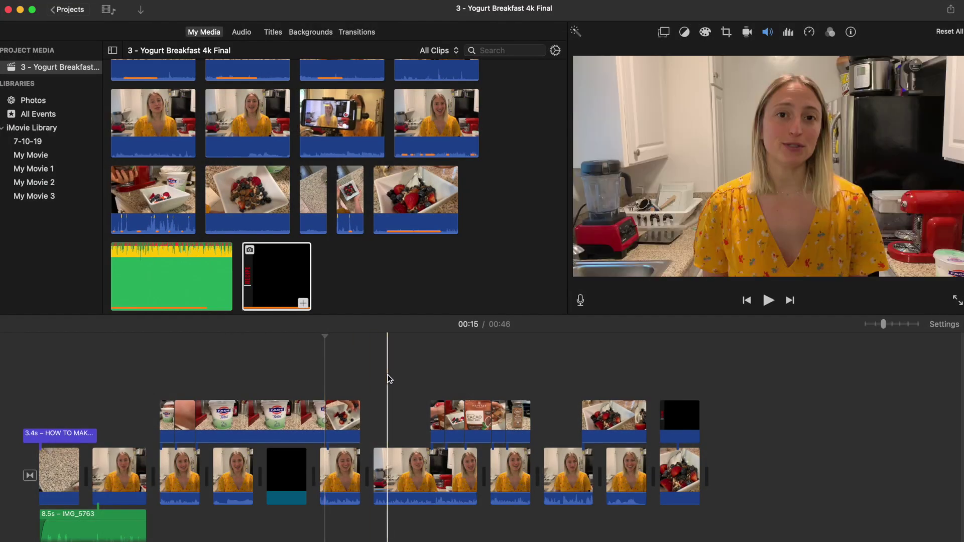
- Move the playhead to the 00:20 mark in the Yogurt Breakfast timeline
left_click(390, 379)
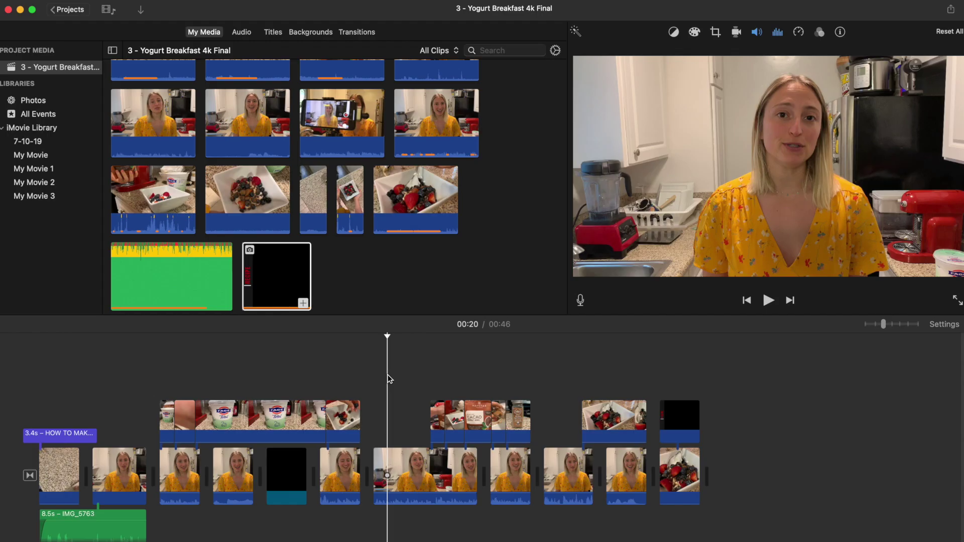
- Bring up the YouTube & Facebook share dialog, cancelling a first attempt and reopening it
left_click(951, 9)
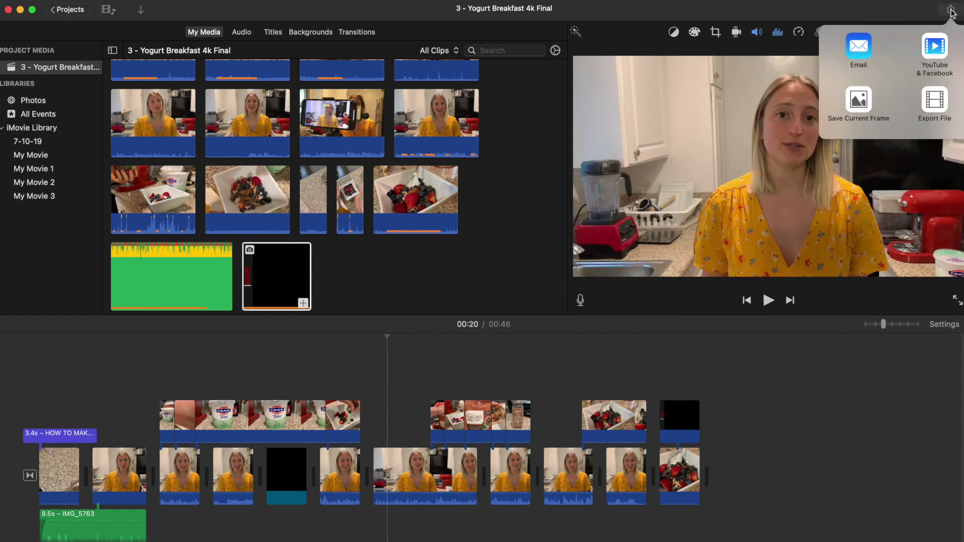
left_click(934, 48)
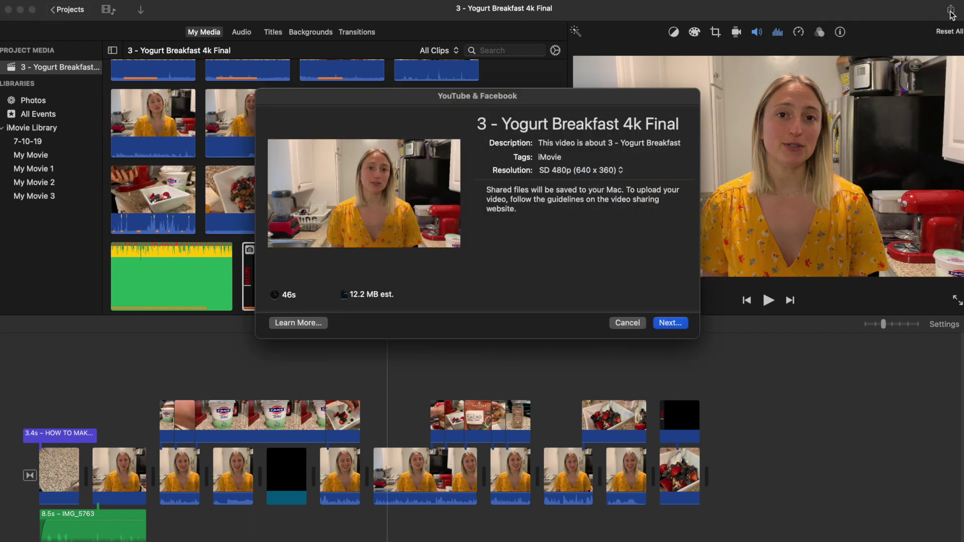
left_click(627, 323)
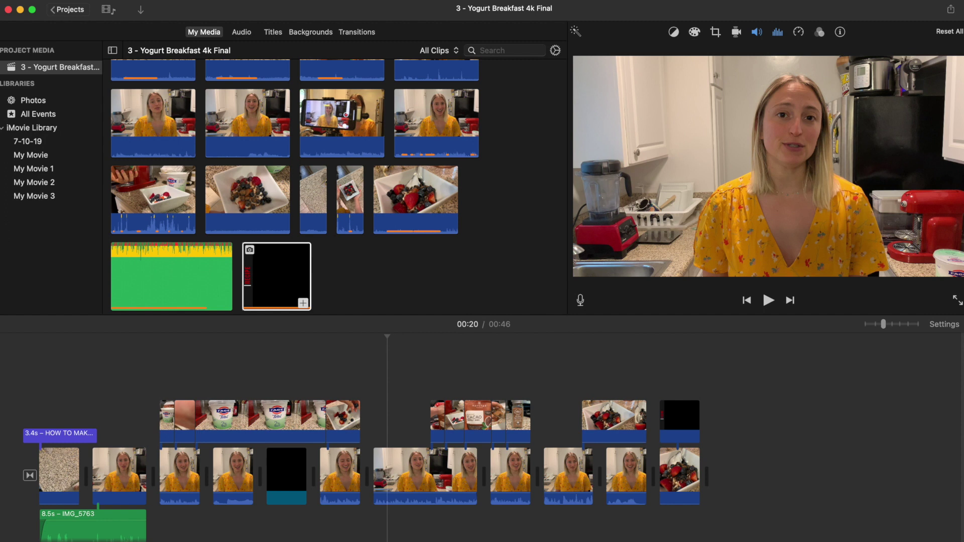
left_click(951, 10)
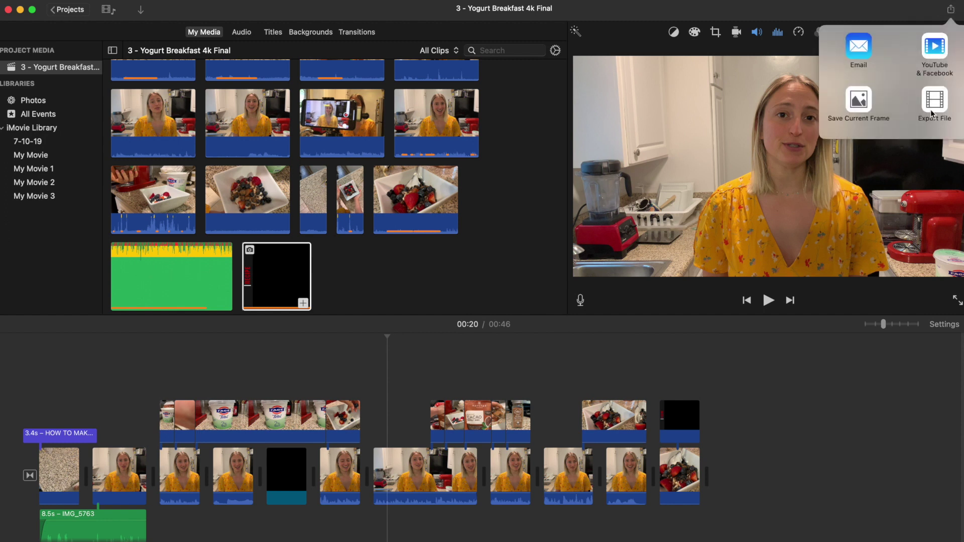
left_click(934, 46)
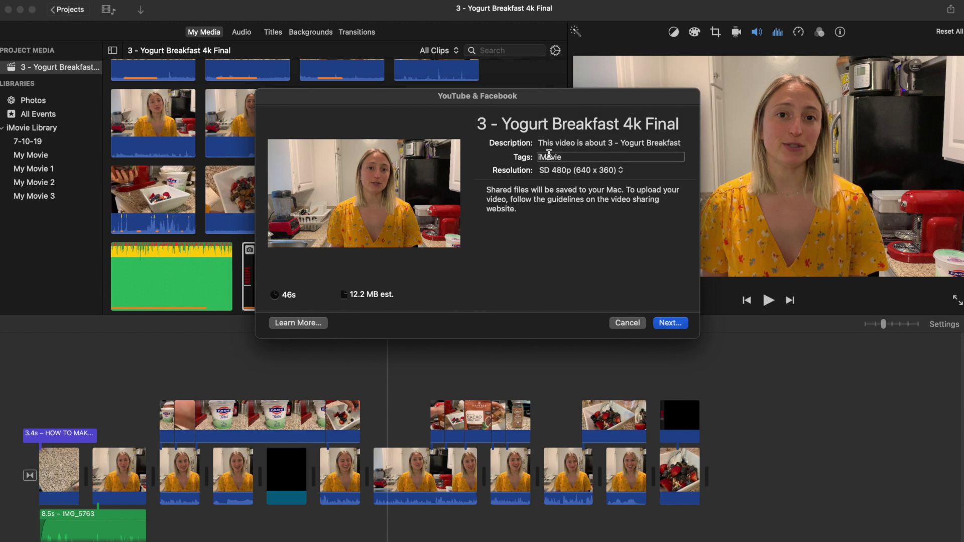
left_click(540, 126)
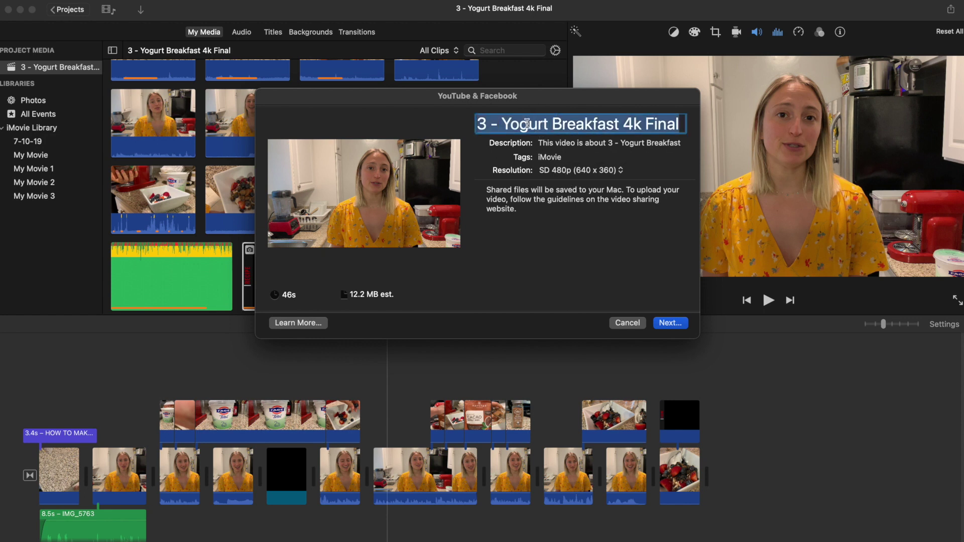
left_click(529, 124)
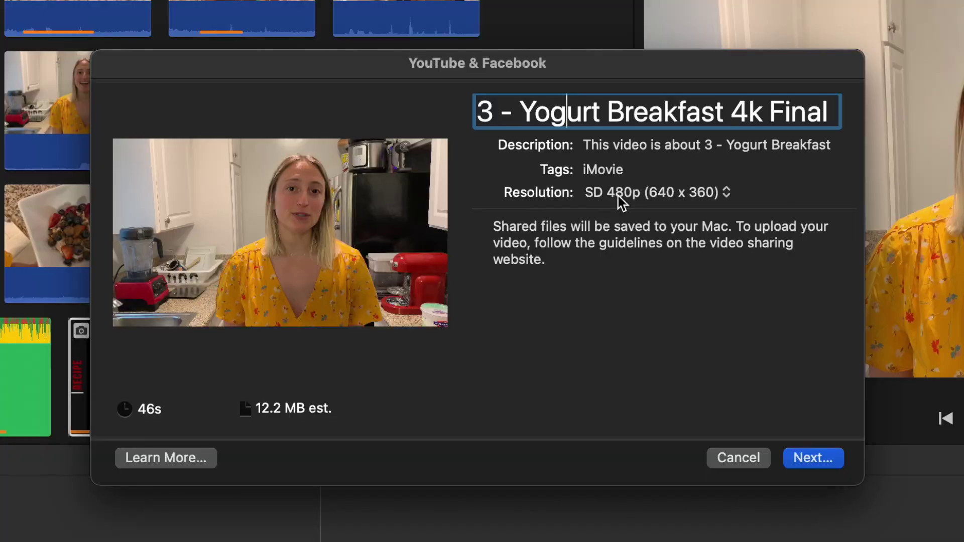
left_click(621, 195)
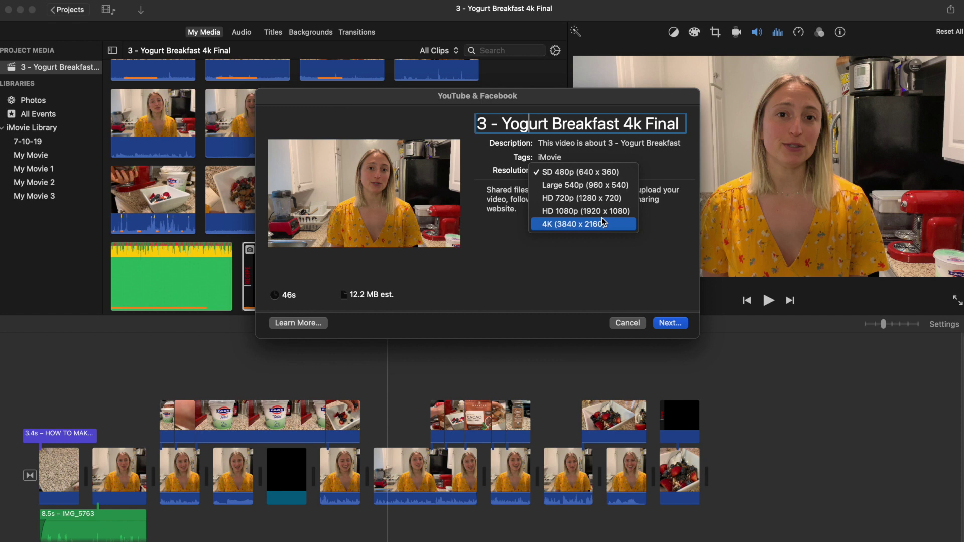
- Pick 4K (3840 x 2160) resolution, raising the estimate to 231 MB
left_click(582, 224)
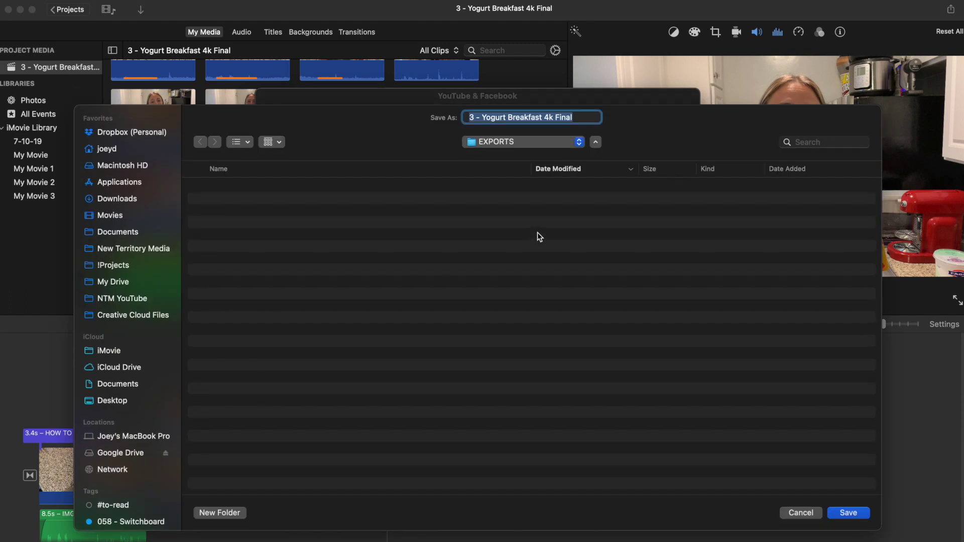
- Save the 4K export as '3 - Yogurt Breakfast 4k Final' in the EXPORTS folder
left_click(849, 513)
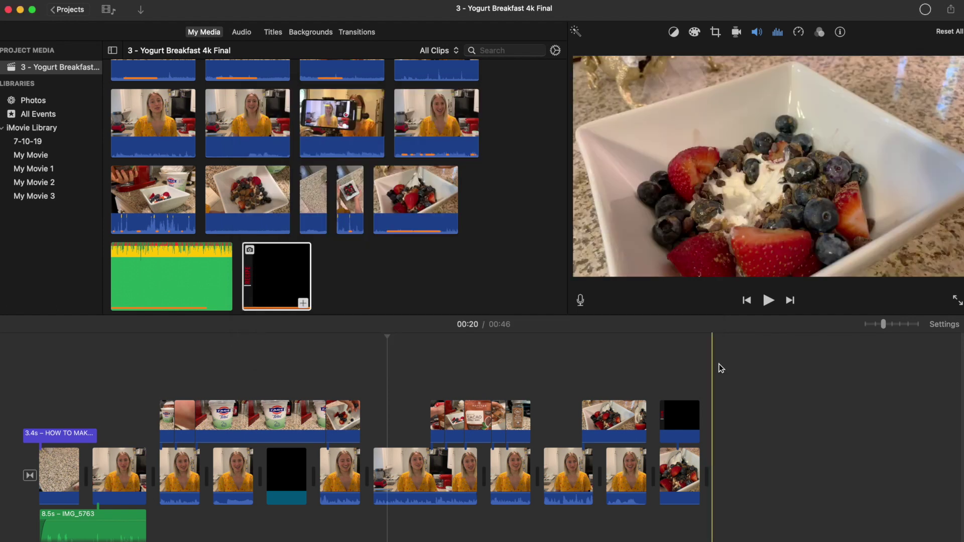
- Check the 4K export's progress and dismiss the Share Successful notice
left_click(926, 10)
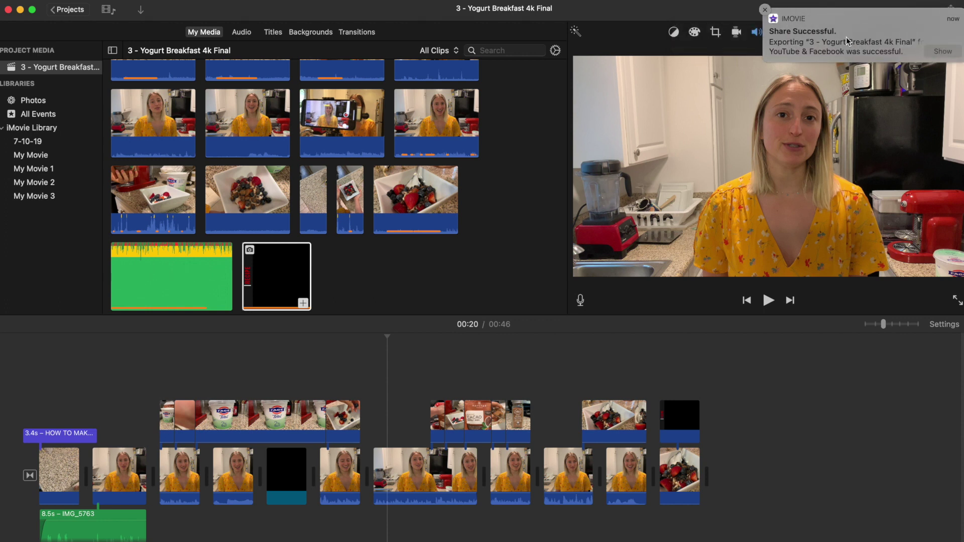
left_click(765, 10)
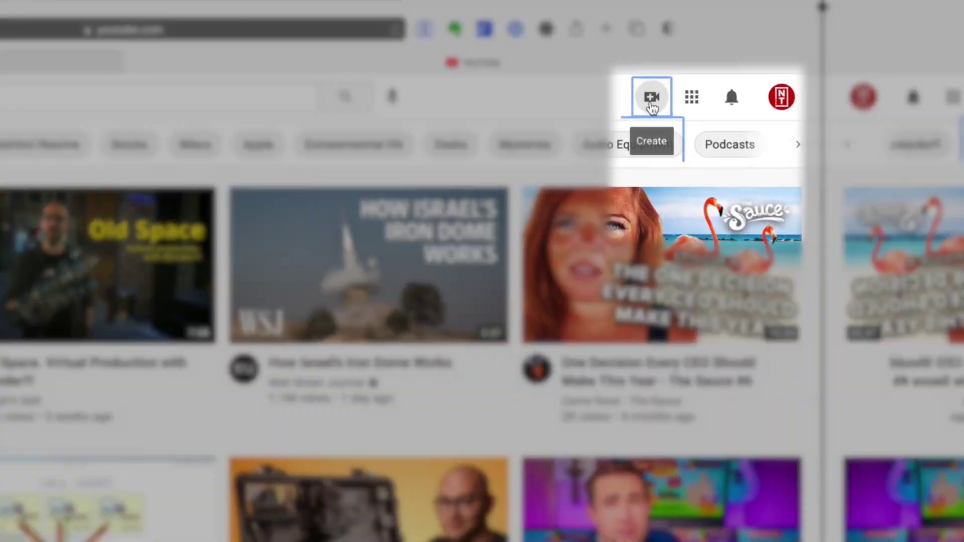
- Upload '3 - Yogurt Breakfast 4k Final - 4K.mov' from EXPORTS as a new YouTube Studio video
left_click(652, 101)
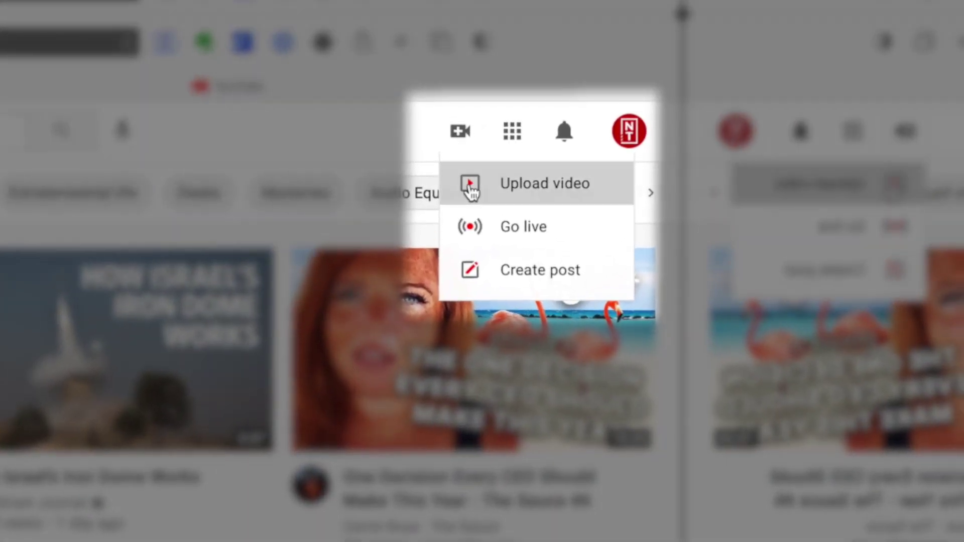
left_click(471, 190)
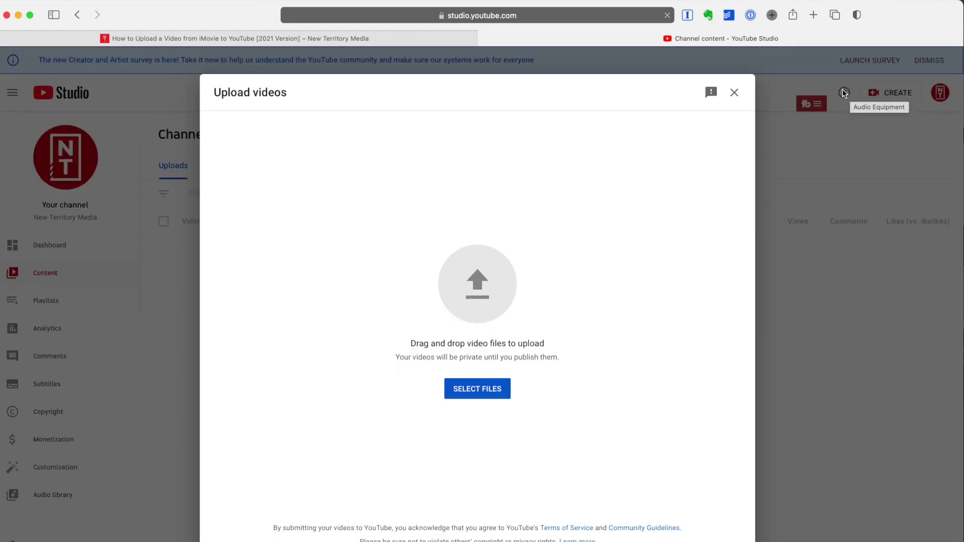
left_click(494, 394)
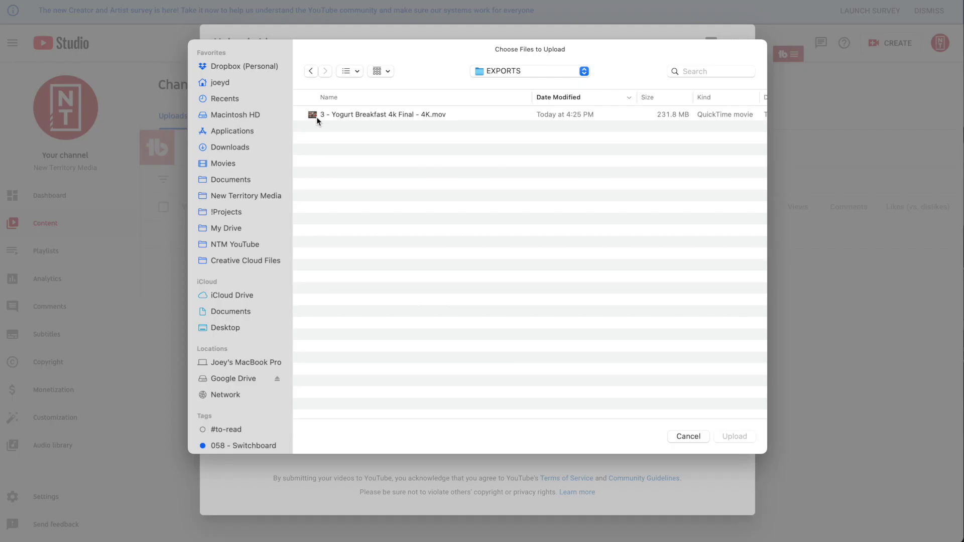
double_click(343, 116)
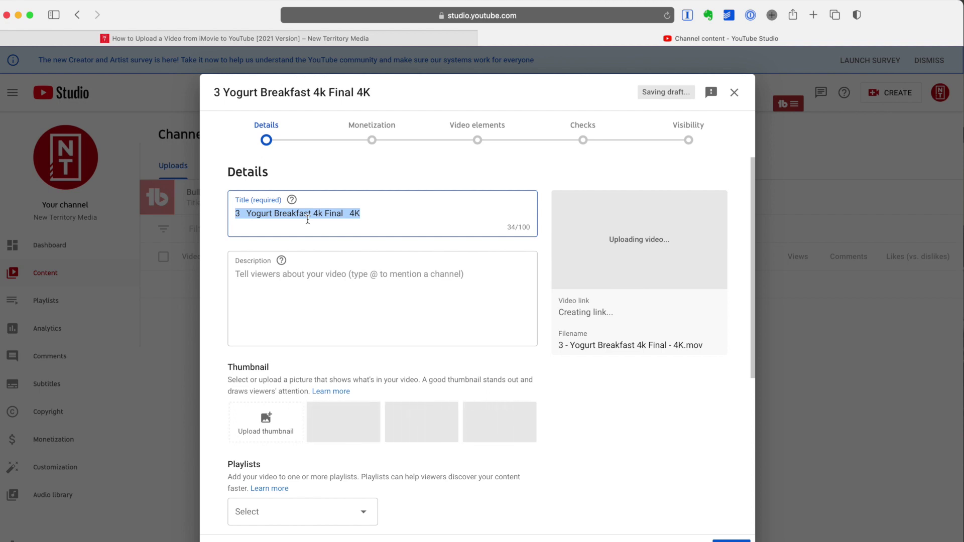
- Deselect the auto-filled title, look over the upload details, and return to iMovie
left_click(365, 219)
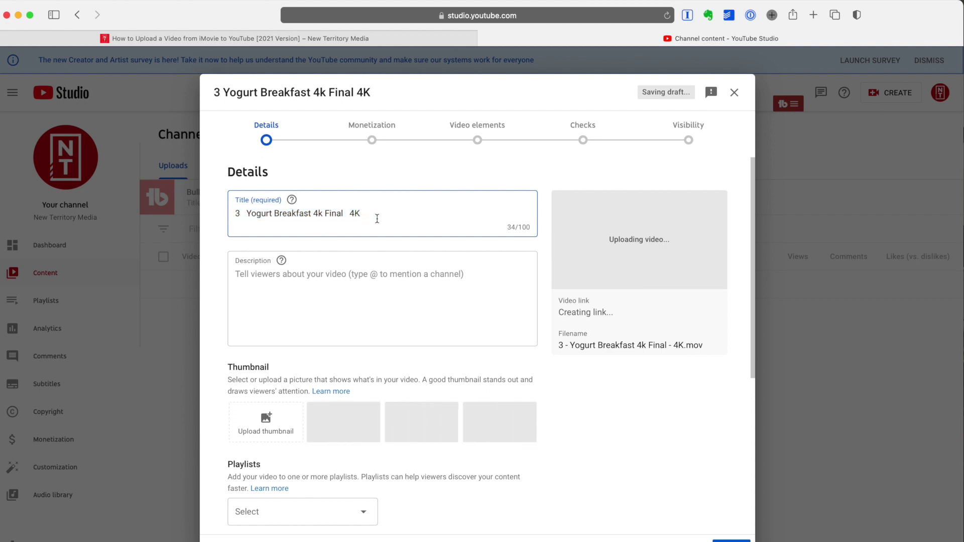
scroll(377, 219, "down", 3)
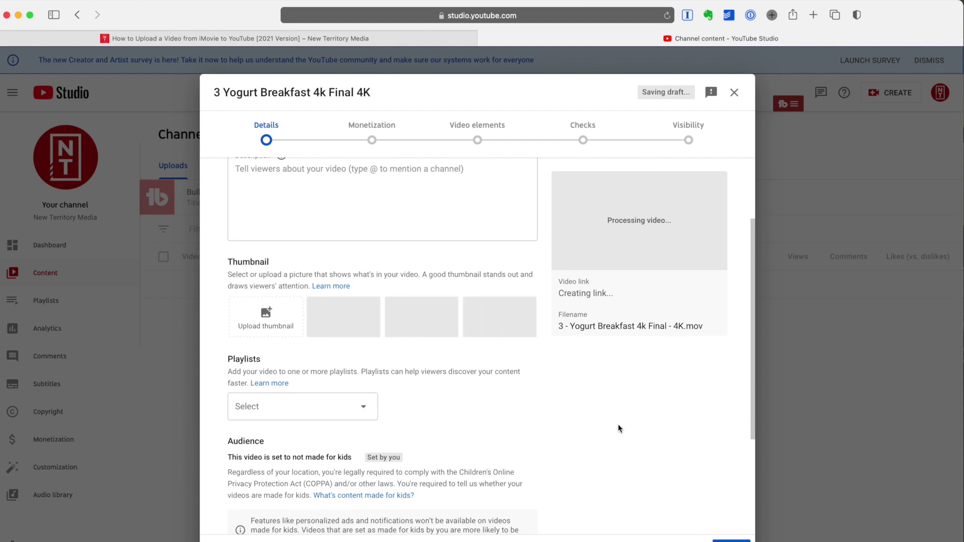
key("super+Tab")
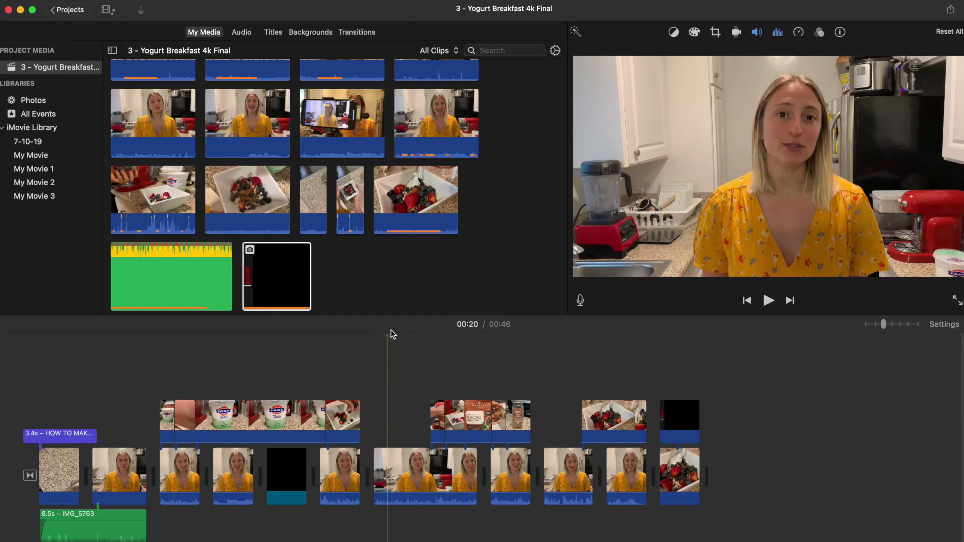
- Save the frame at 00:38 as '3 - Yogurt Breakfast 4k Final' in EXPORTS
left_click_drag(390, 335, 560, 336)
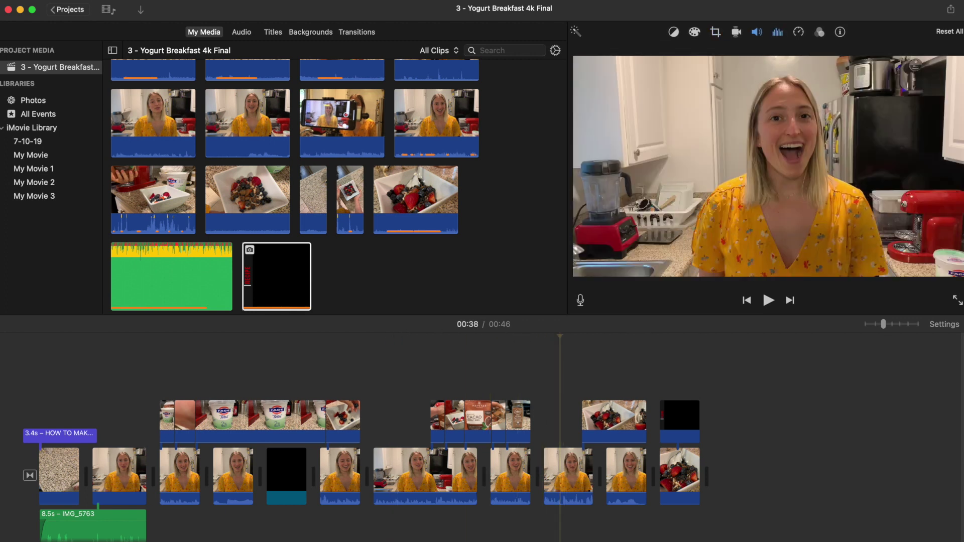
left_click(951, 10)
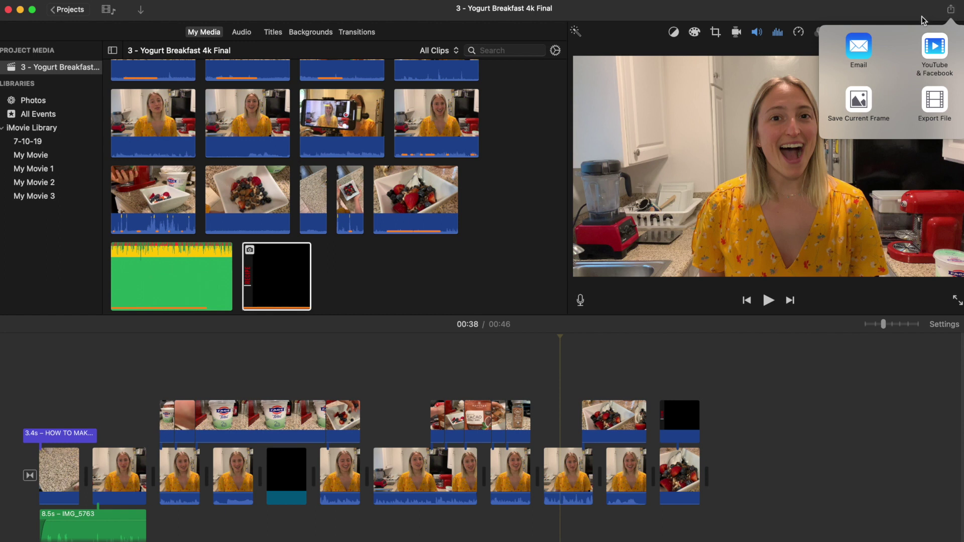
left_click(860, 102)
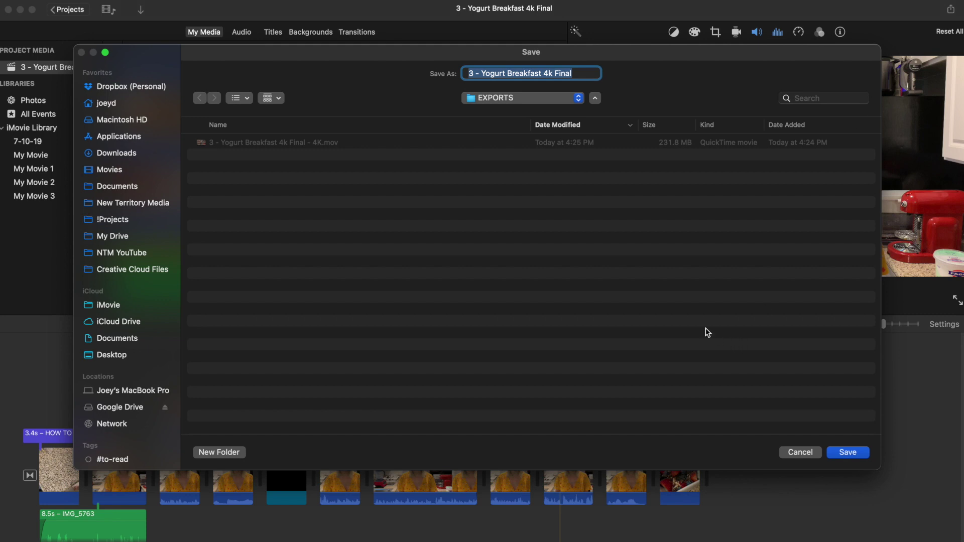
left_click(860, 451)
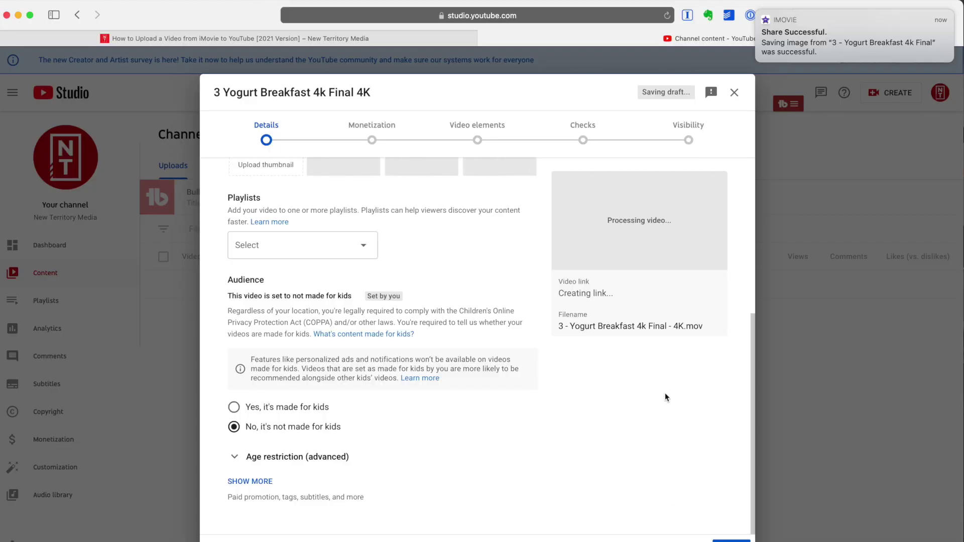
scroll(487, 262, "up", 5)
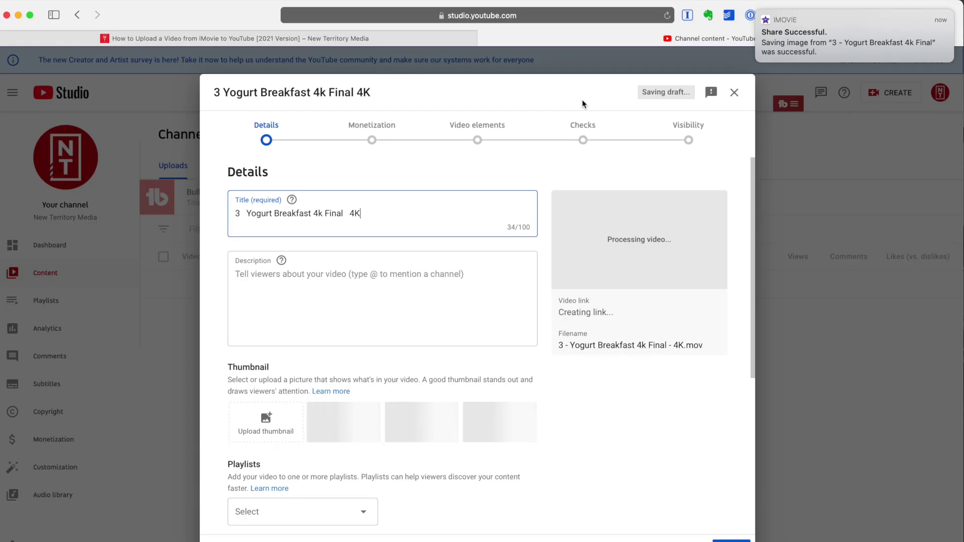
scroll(417, 416, "down", 5)
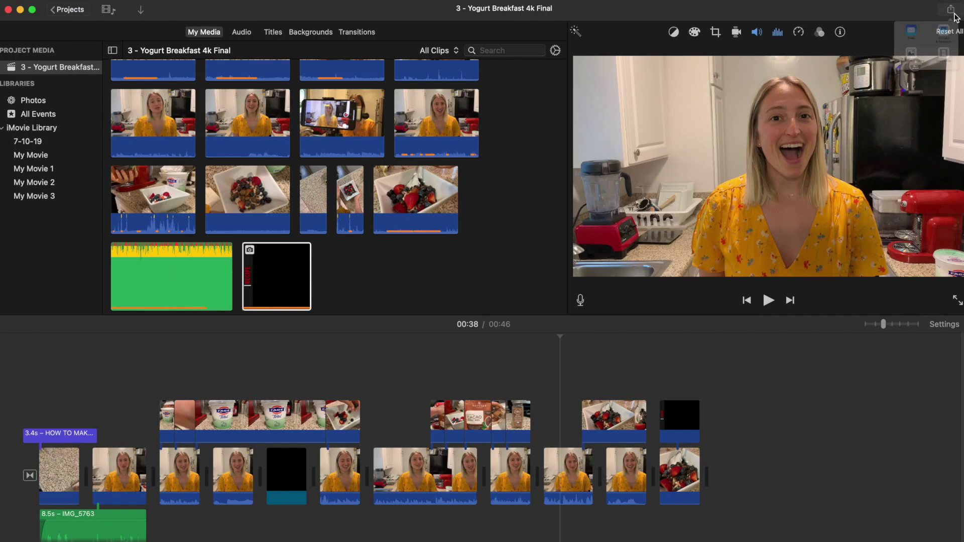
left_click(953, 11)
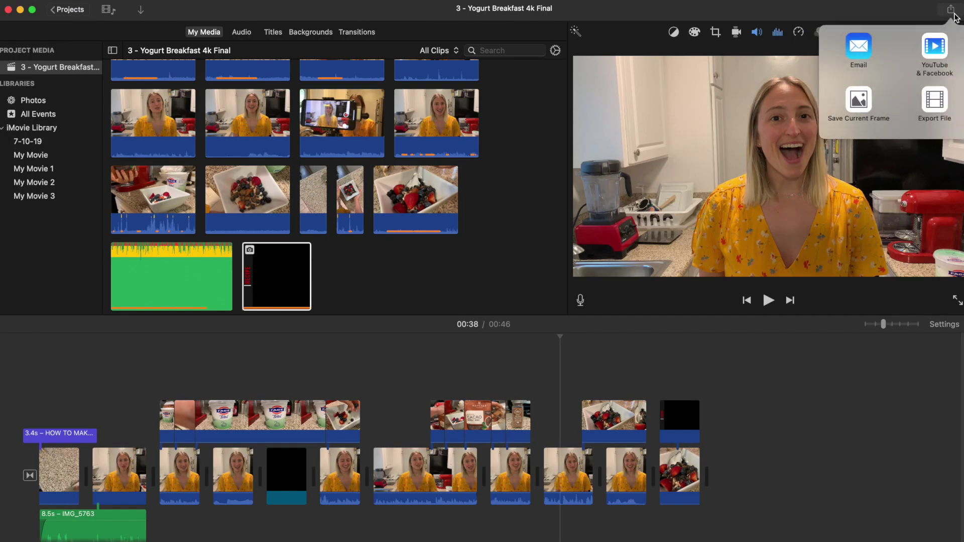
- Choose Export File from the Yogurt Breakfast project's Share menu
left_click(935, 103)
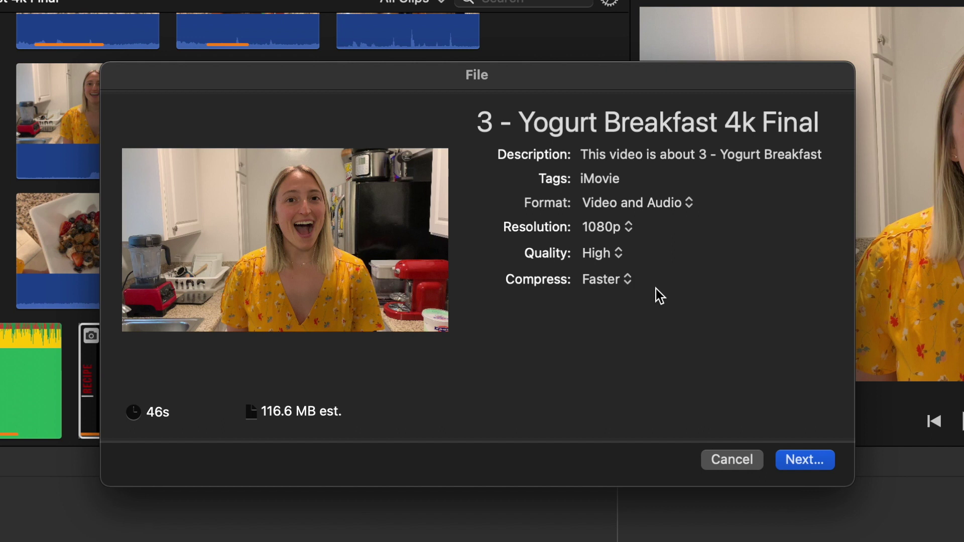
- Set the File export to 4K resolution and Best (ProRes) quality, estimating 3.4 GB
left_click(623, 236)
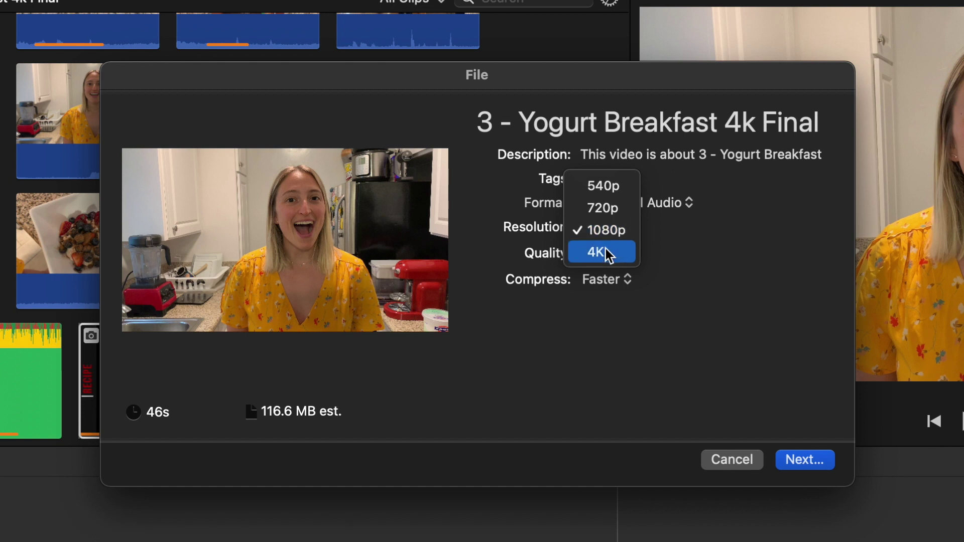
left_click(607, 254)
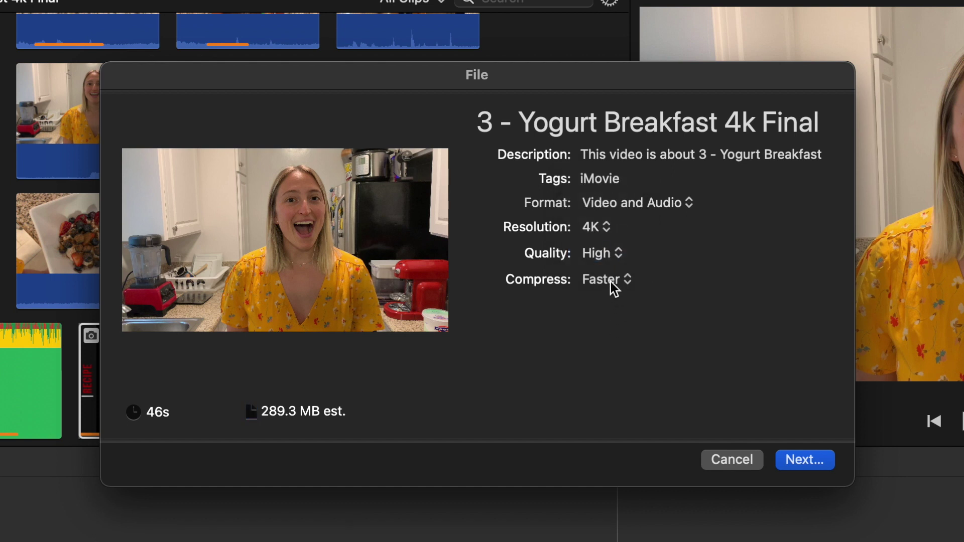
left_click(607, 256)
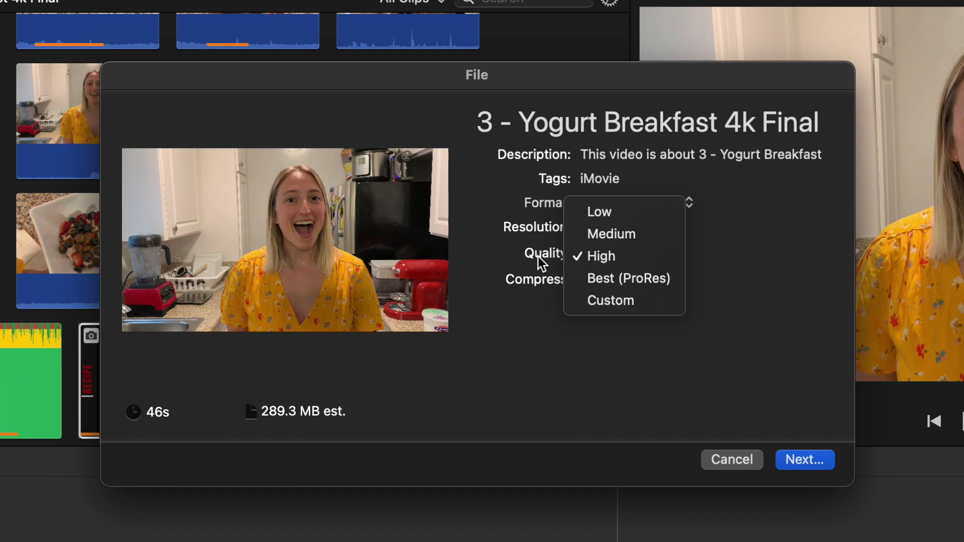
left_click(630, 283)
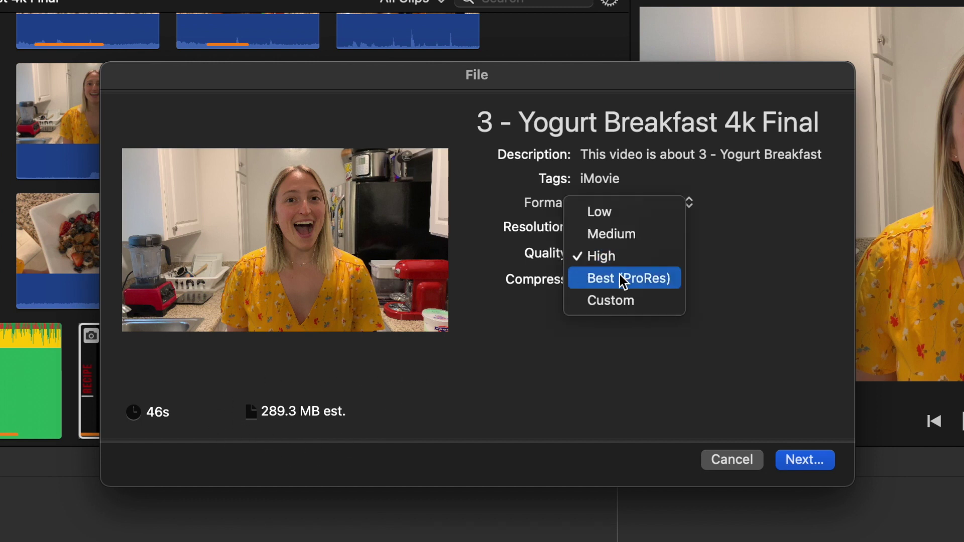
left_click(620, 275)
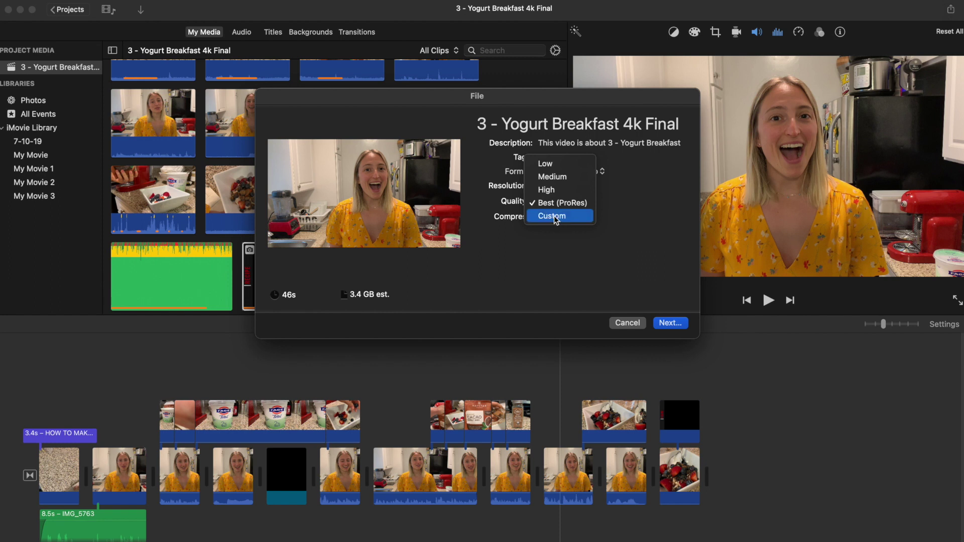
- Switch the export quality to Custom and try a bitrate of about 40 Mbps
left_click(556, 220)
left_click(558, 202)
left_click(558, 216)
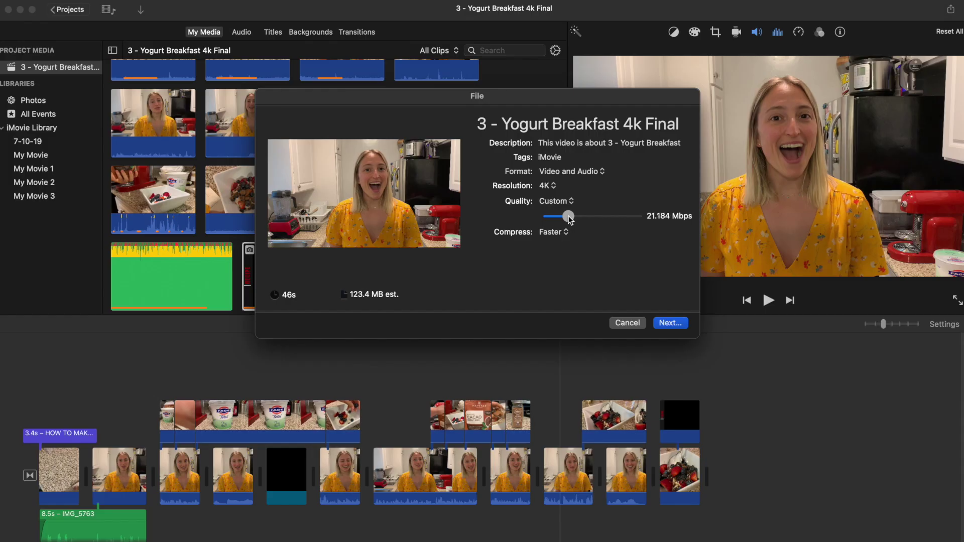
left_click_drag(566, 217, 596, 216)
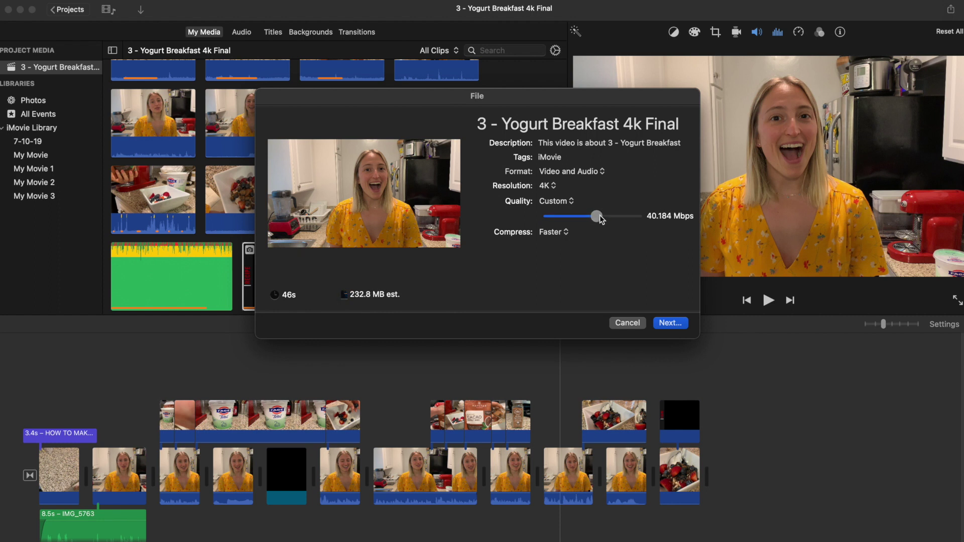
- Compare High and Best (ProRes), then settle on Custom at the 66.667 Mbps maximum
left_click(552, 201)
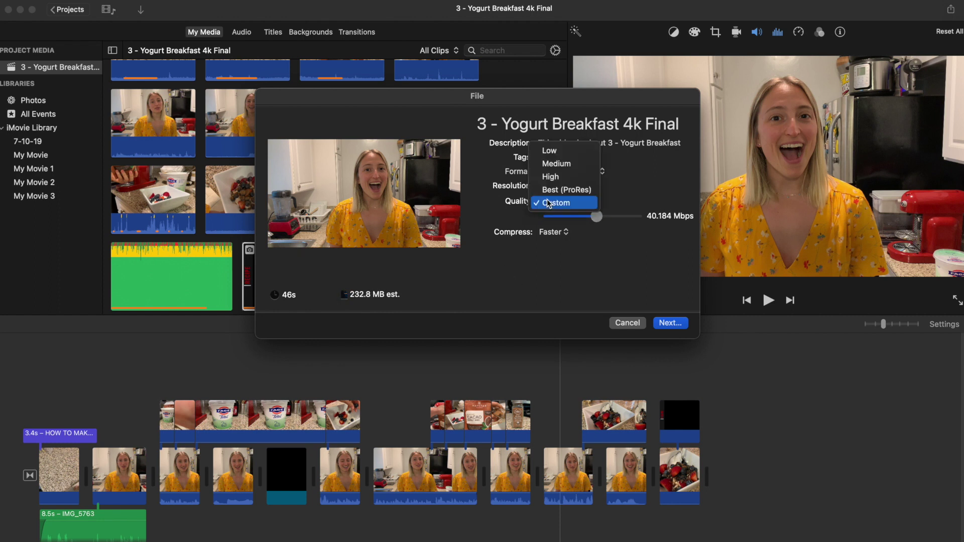
left_click(553, 175)
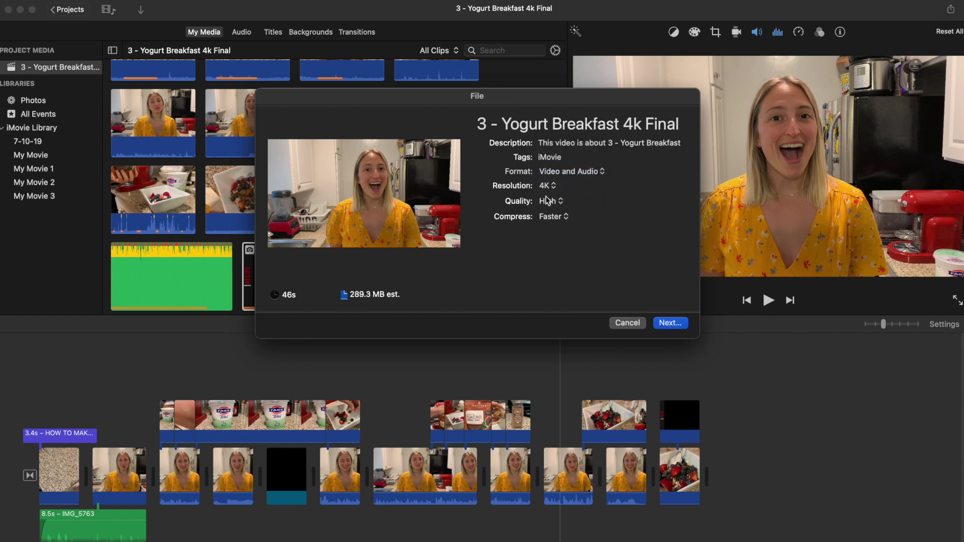
left_click(551, 202)
left_click(551, 214)
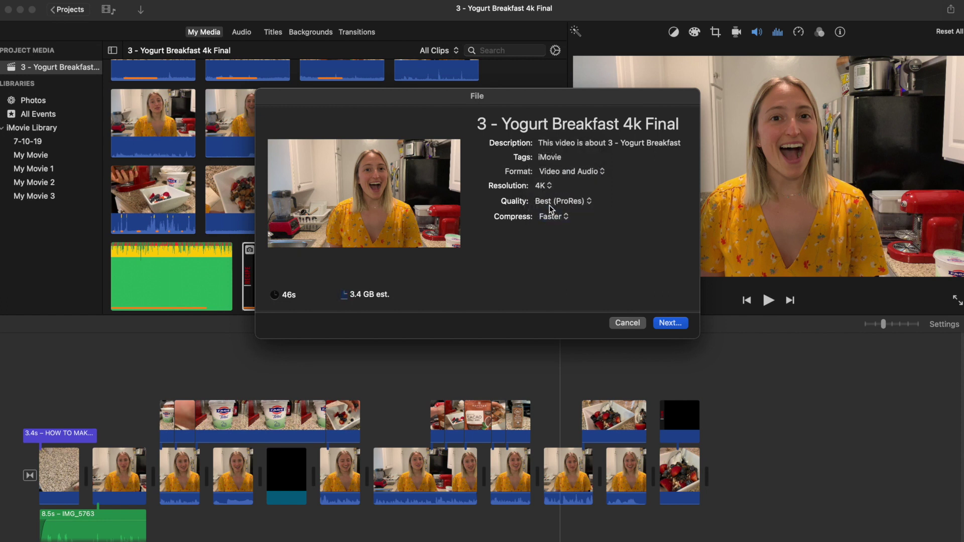
left_click(549, 202)
left_click(553, 211)
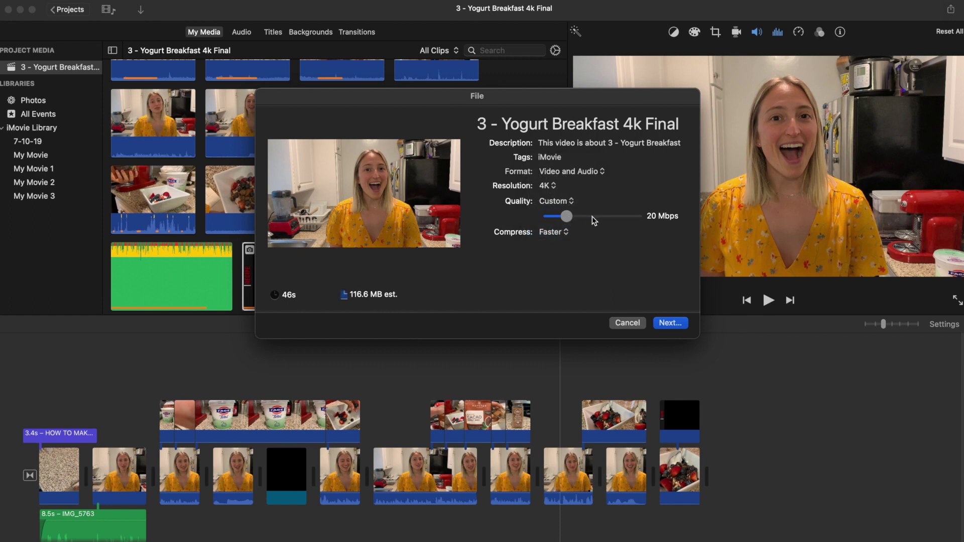
left_click_drag(566, 216, 659, 218)
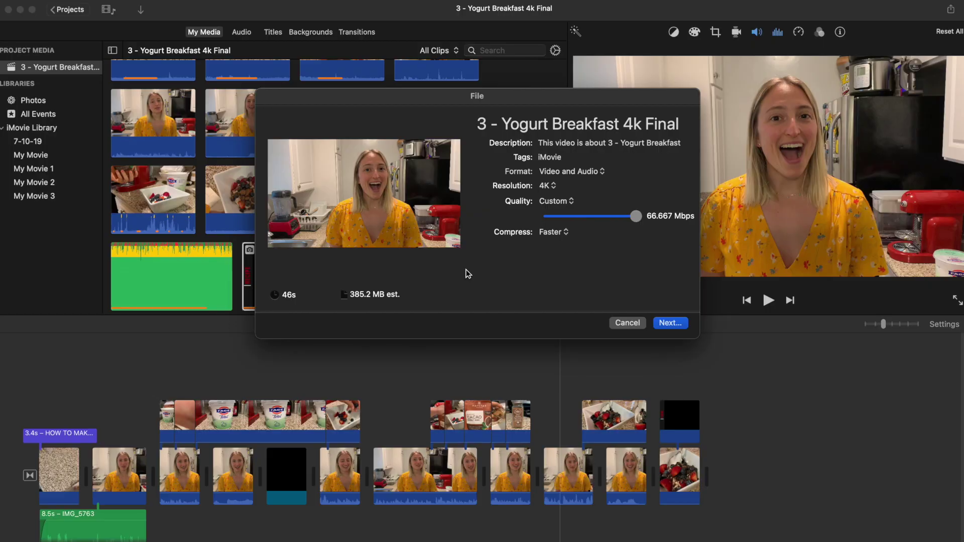
left_click(552, 232)
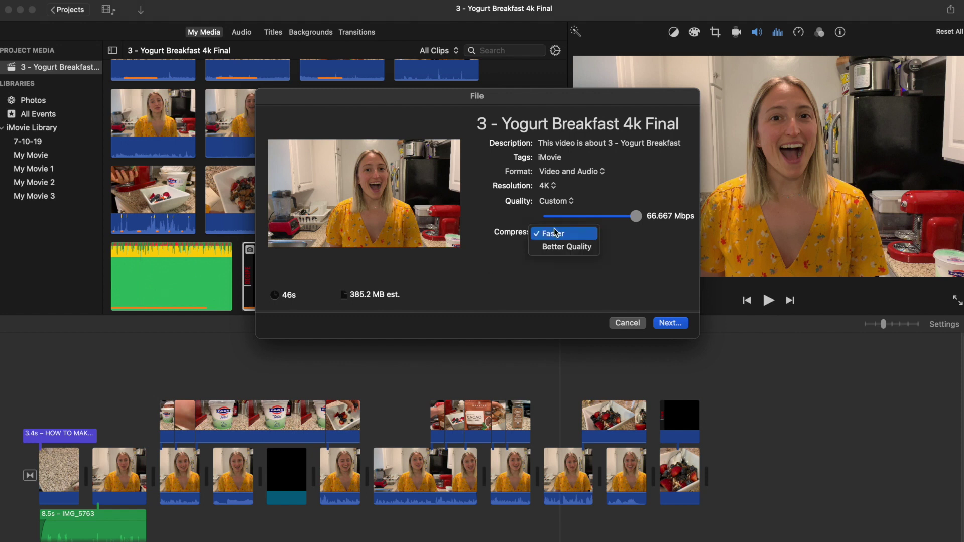
- Change compression from Faster to Better Quality and continue to the save location
left_click(588, 250)
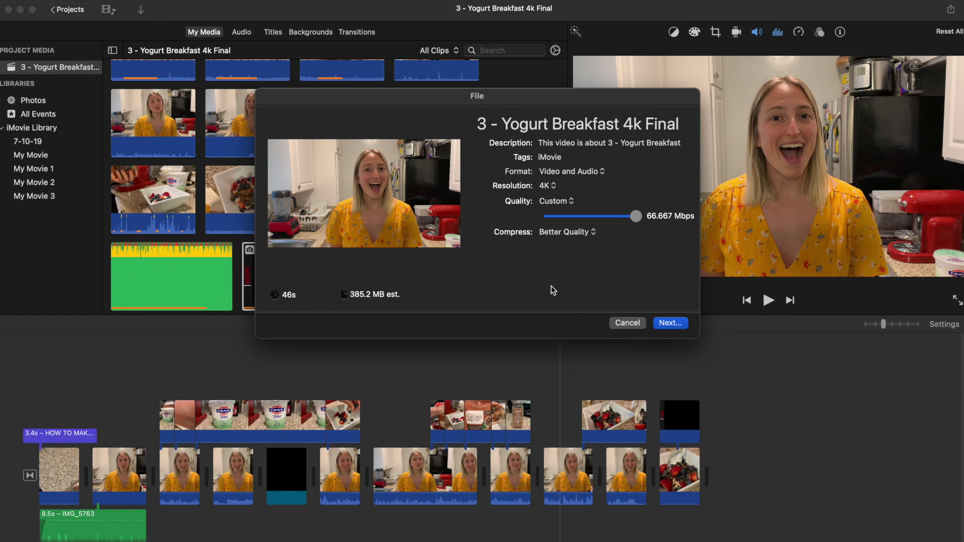
left_click(679, 327)
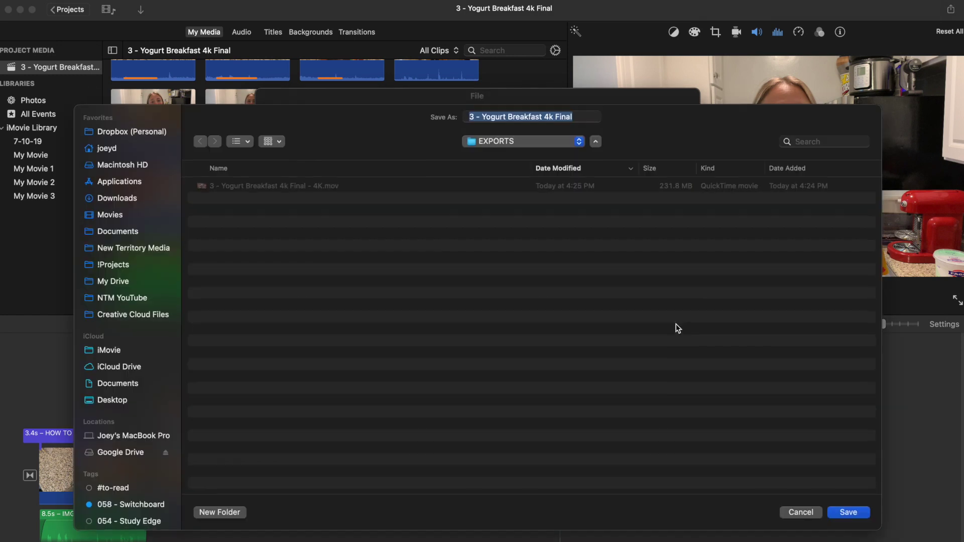
- Save the export to EXPORTS as '3 - Yogurt Breakfast 4k Final High Quality'
key("Right")
type("High Quality")
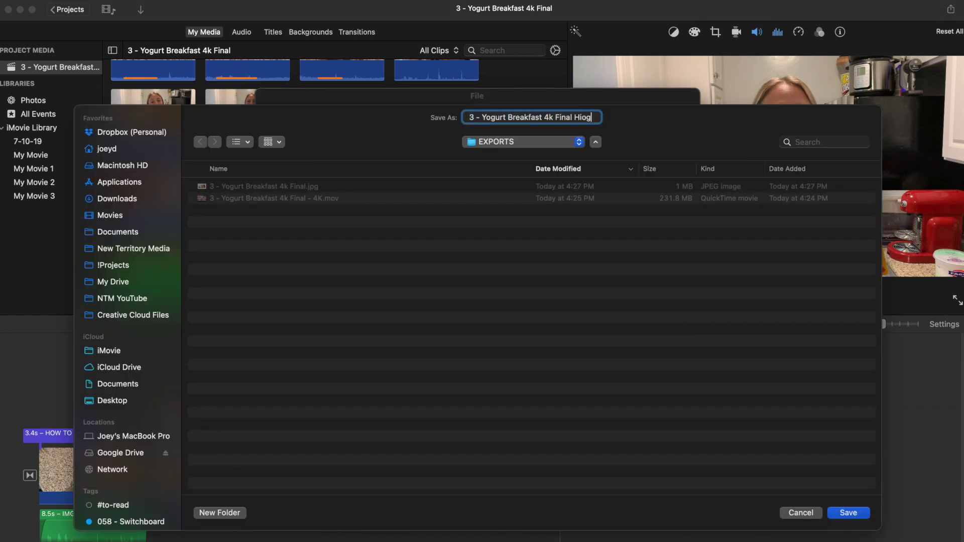
key("Return")
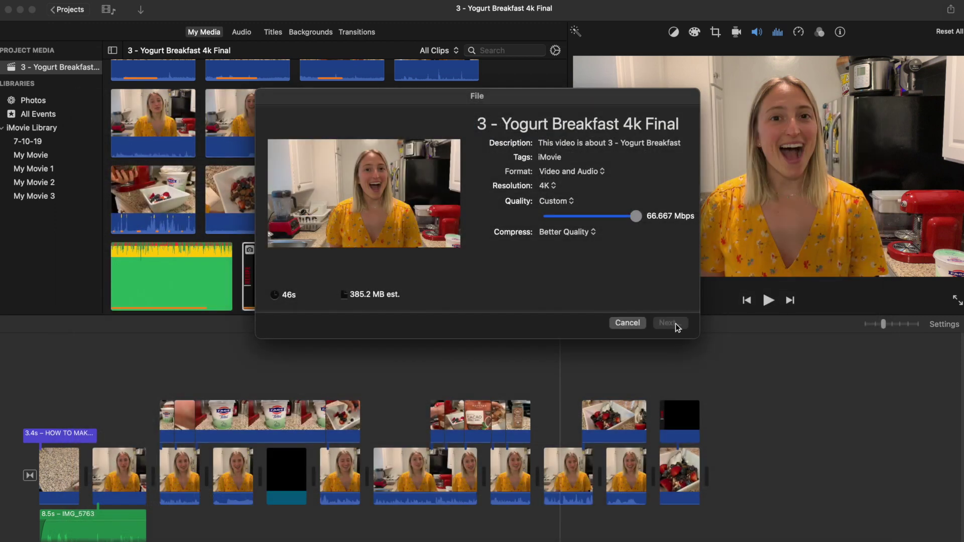